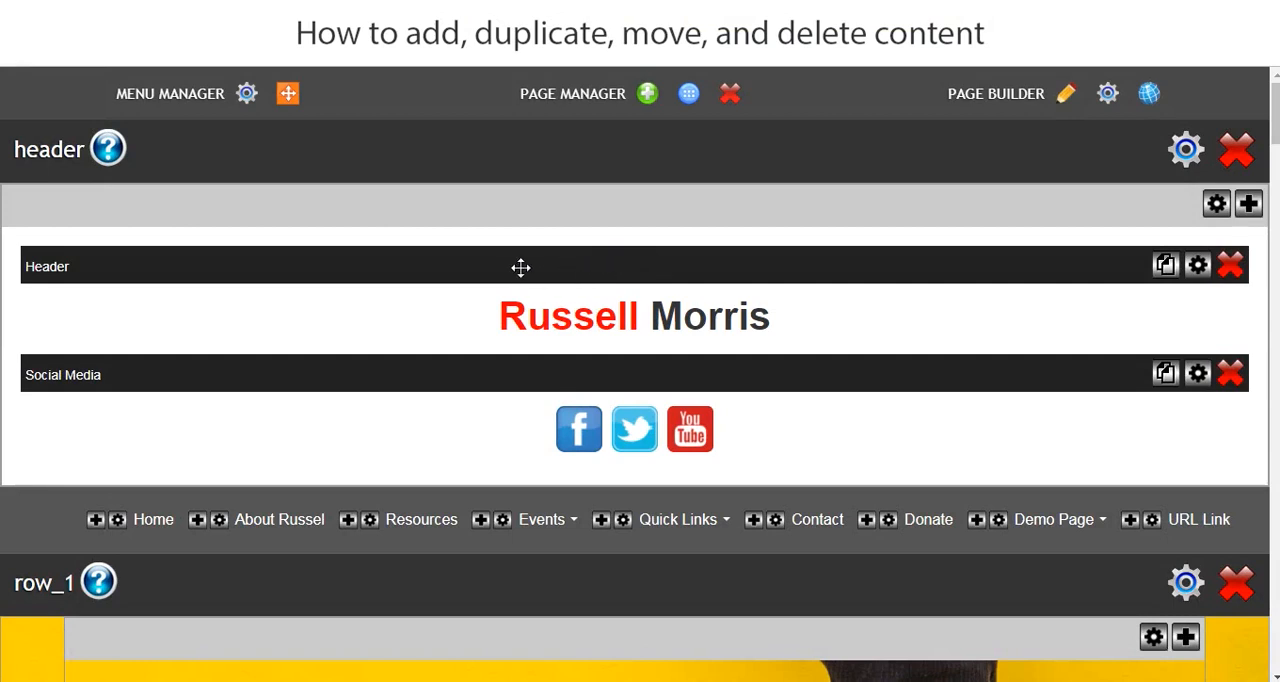
scroll(520, 267, down, 4)
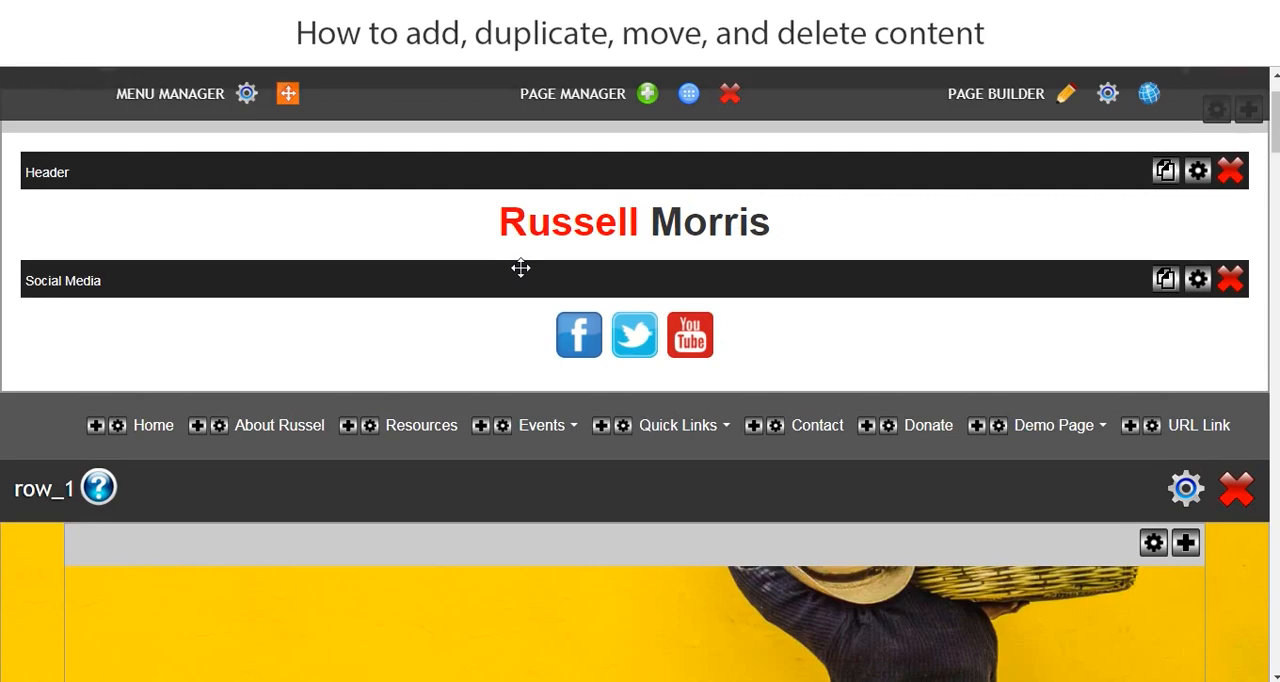
scroll(520, 267, down, 4)
scroll(520, 267, down, 3)
scroll(520, 267, down, 2)
scroll(520, 271, down, 4)
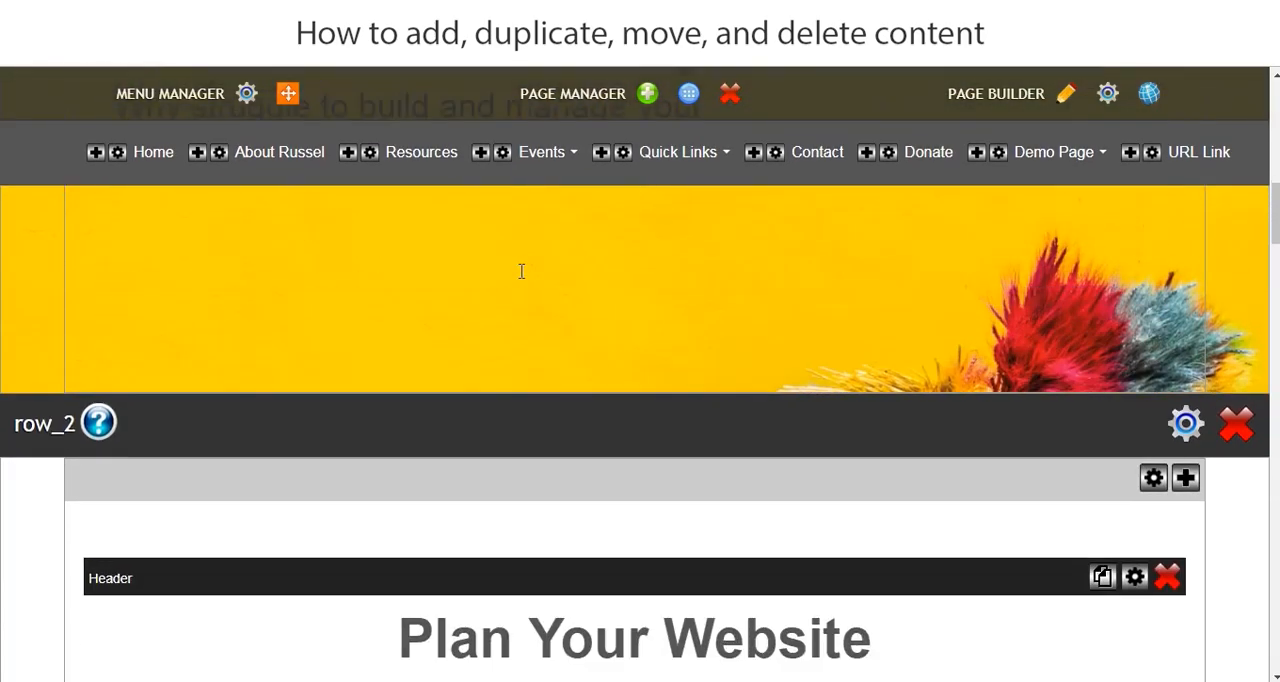
scroll(520, 271, down, 3)
scroll(520, 271, down, 4)
scroll(520, 271, down, 2)
scroll(519, 278, down, 2)
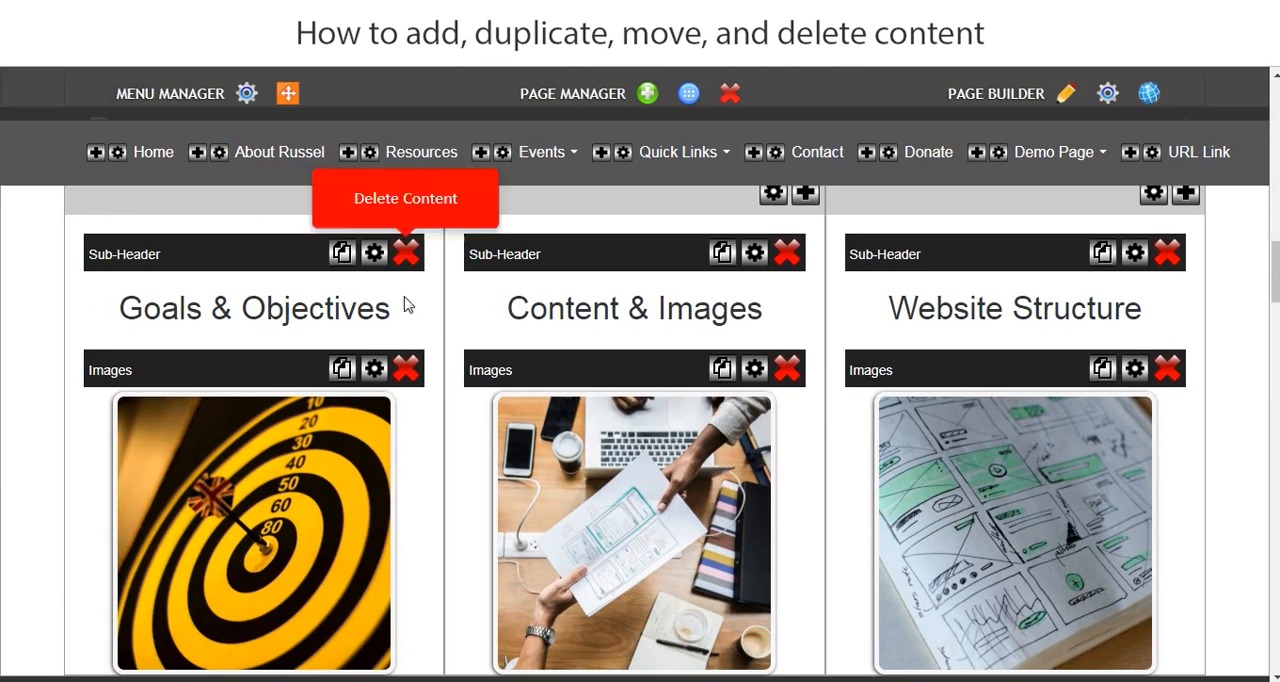
scroll(425, 440, up, 1)
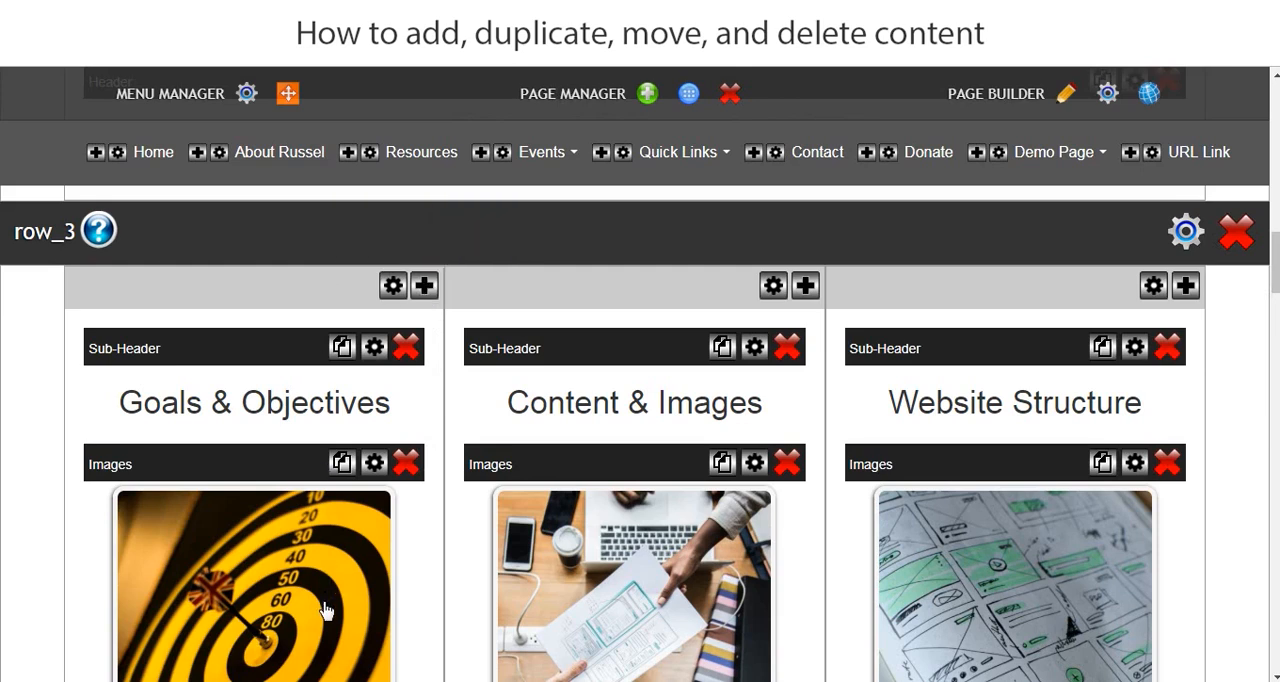
Add an Images module with a sample placeholder to the Goals & Objectives column
click(426, 287)
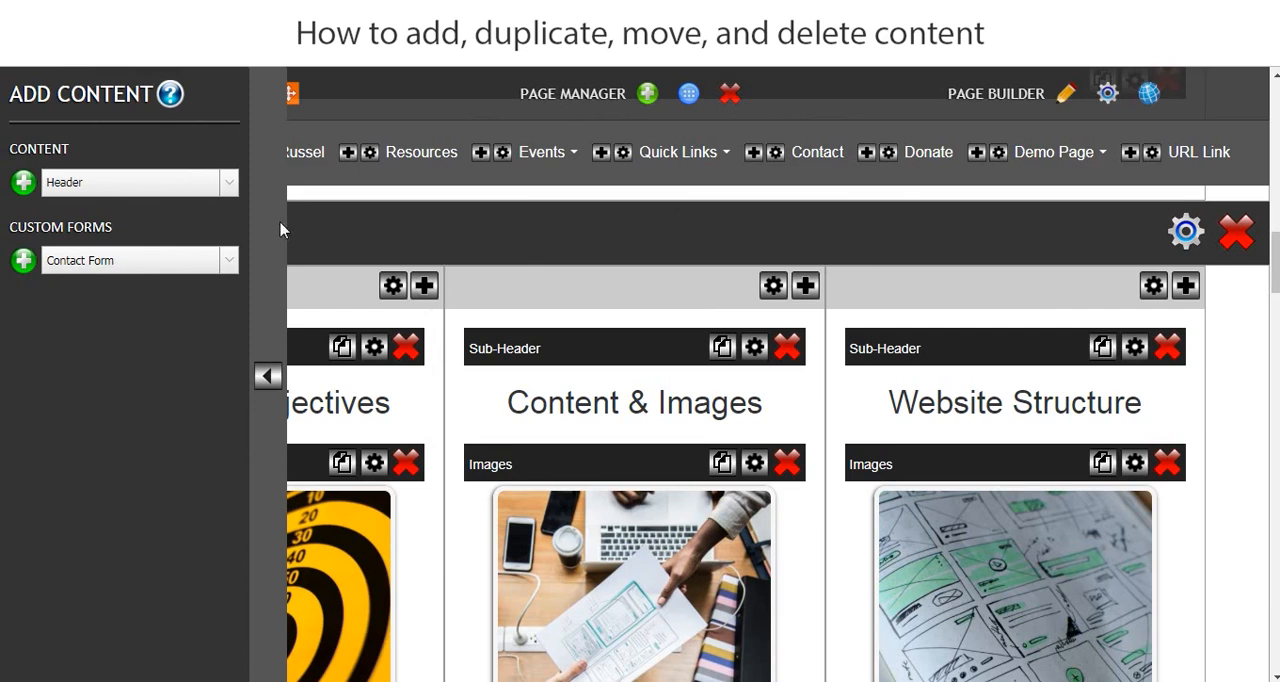
click(230, 188)
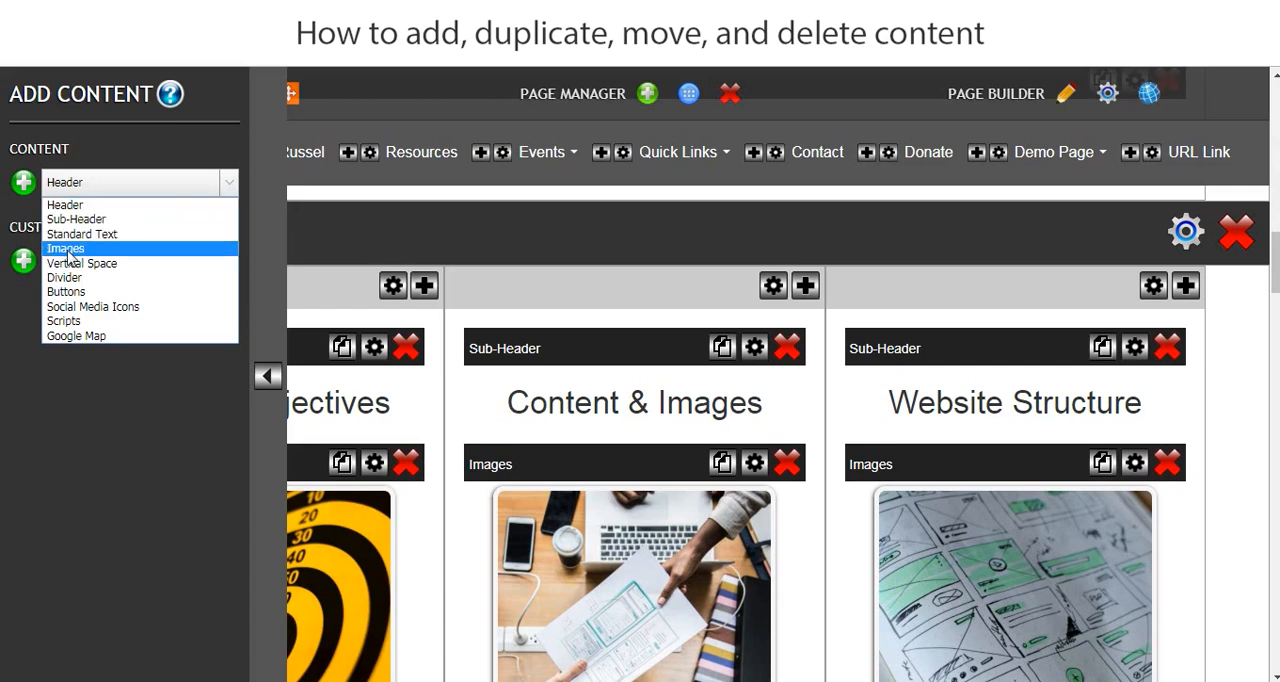
click(70, 250)
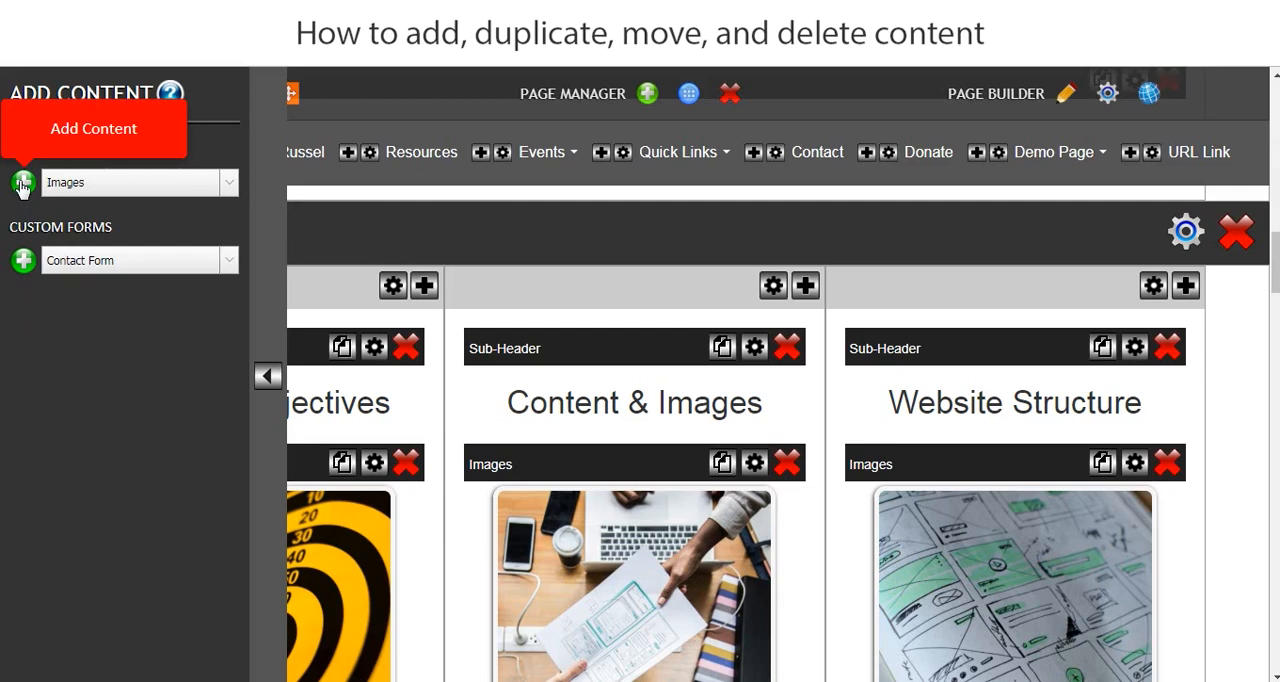
click(23, 186)
click(267, 377)
scroll(316, 392, down, 5)
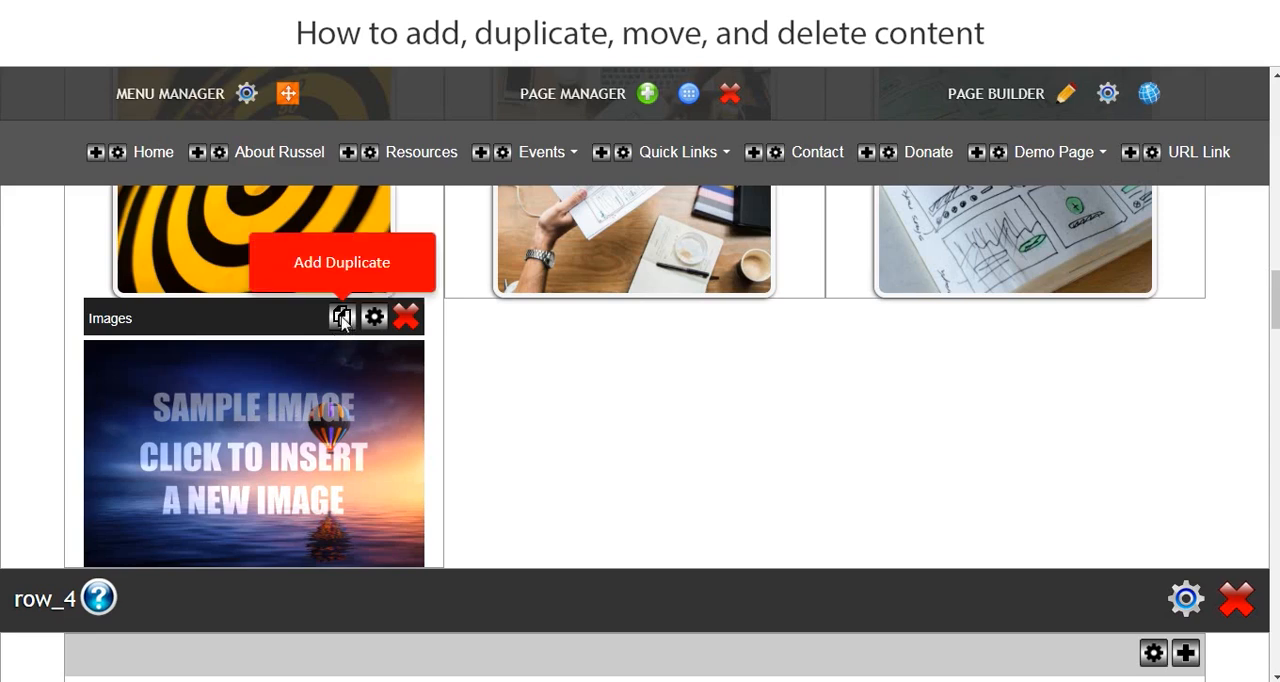
Duplicate the Images module twice so three copies stack in the column
click(342, 317)
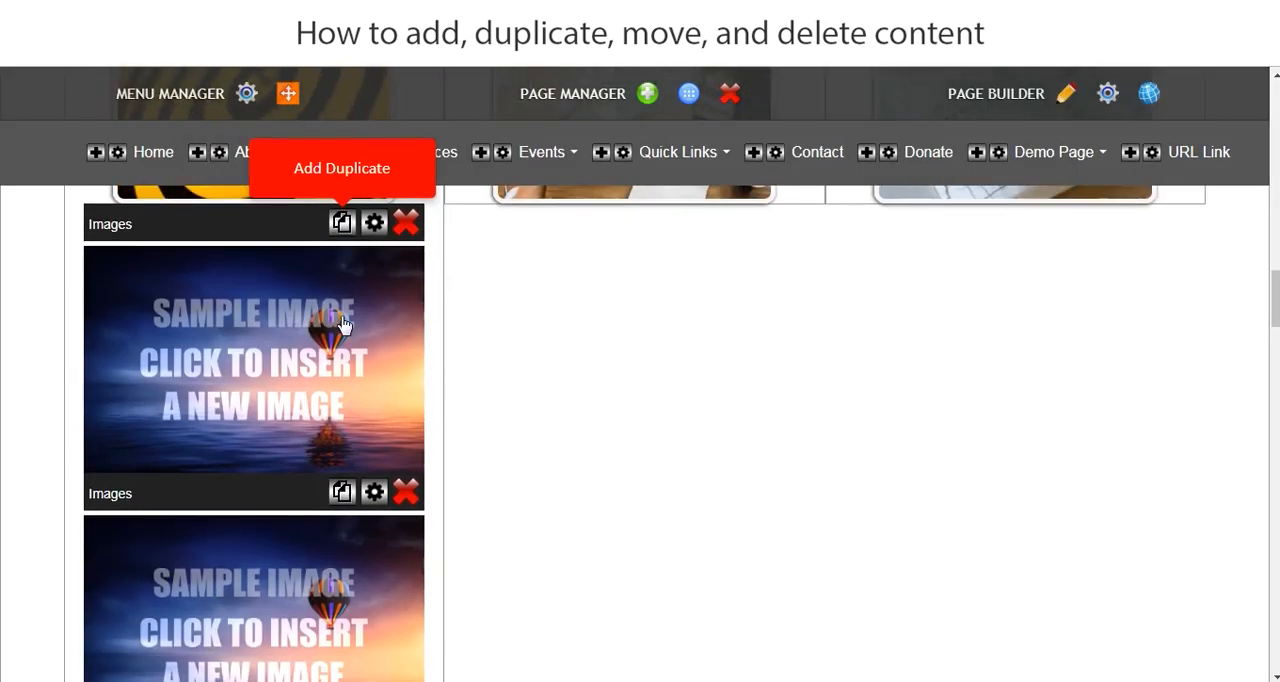
scroll(342, 320, down, 3)
scroll(342, 320, up, 3)
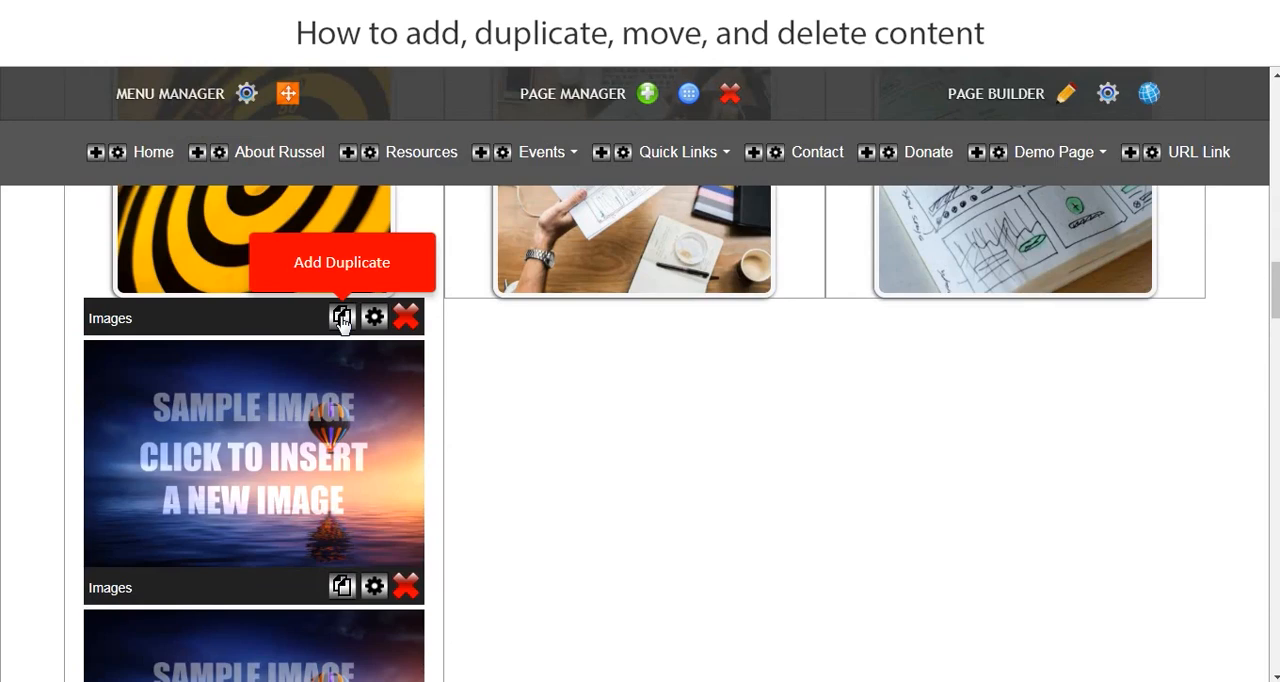
click(342, 317)
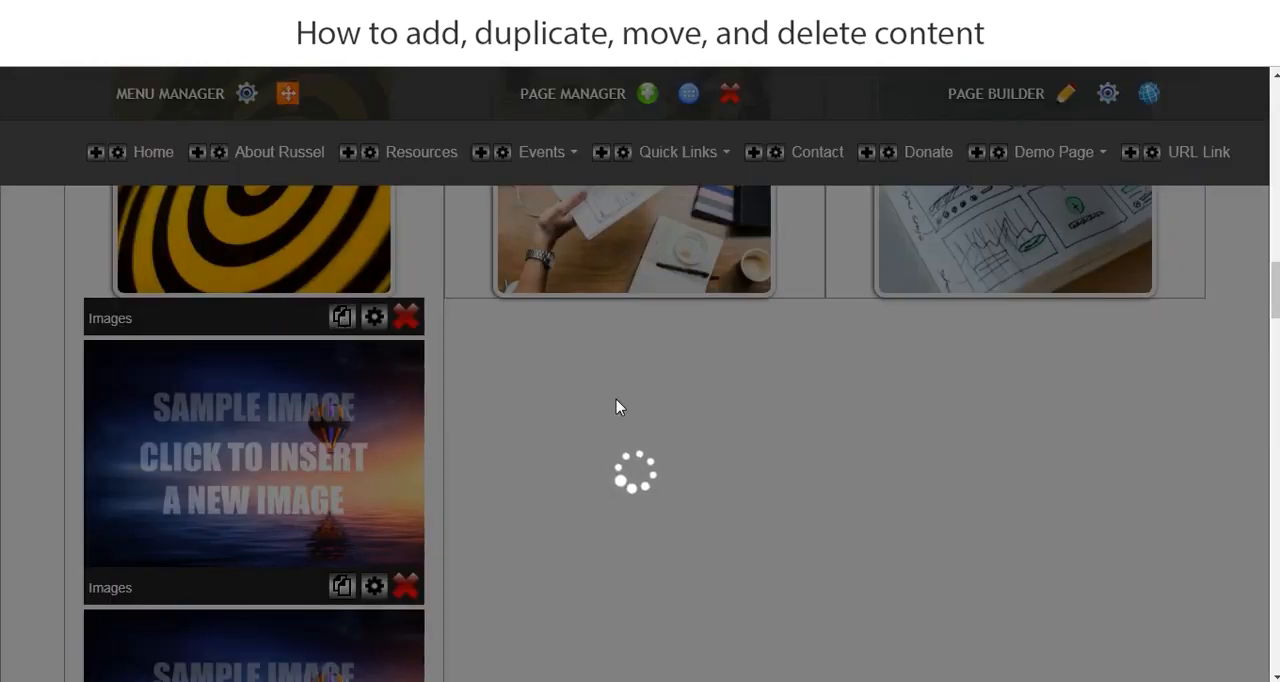
scroll(616, 405, down, 3)
scroll(616, 405, down, 3)
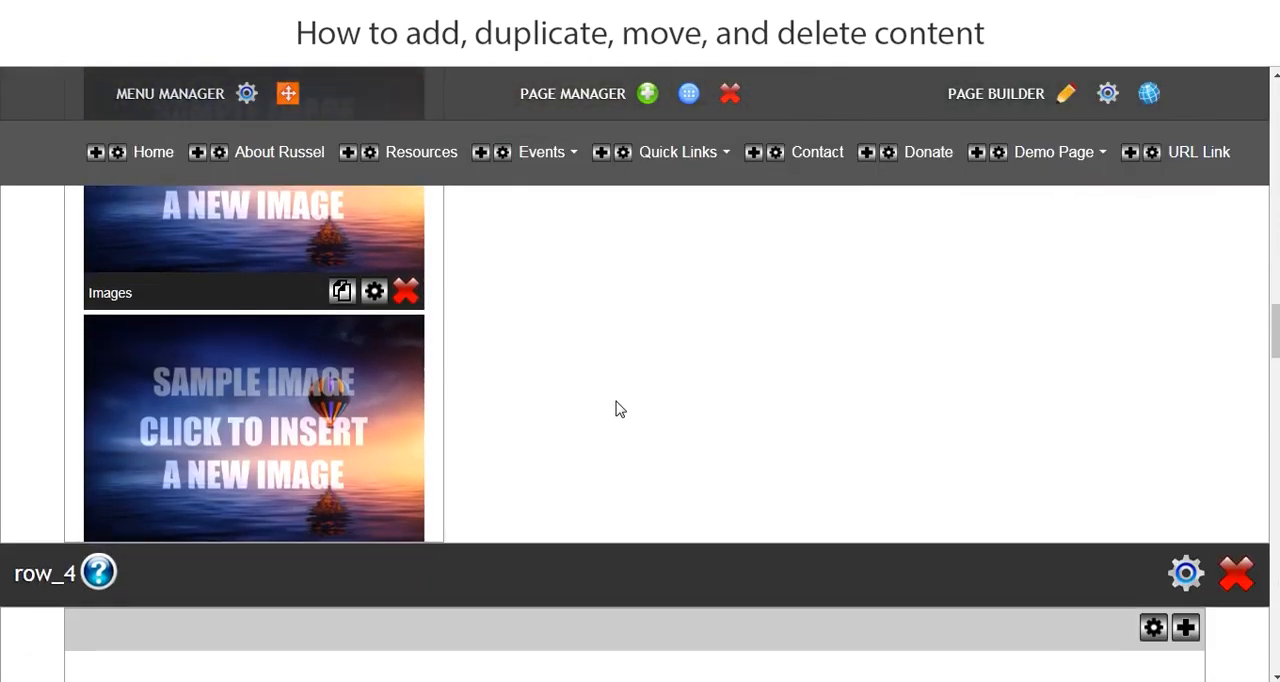
scroll(616, 408, up, 3)
scroll(616, 408, up, 2)
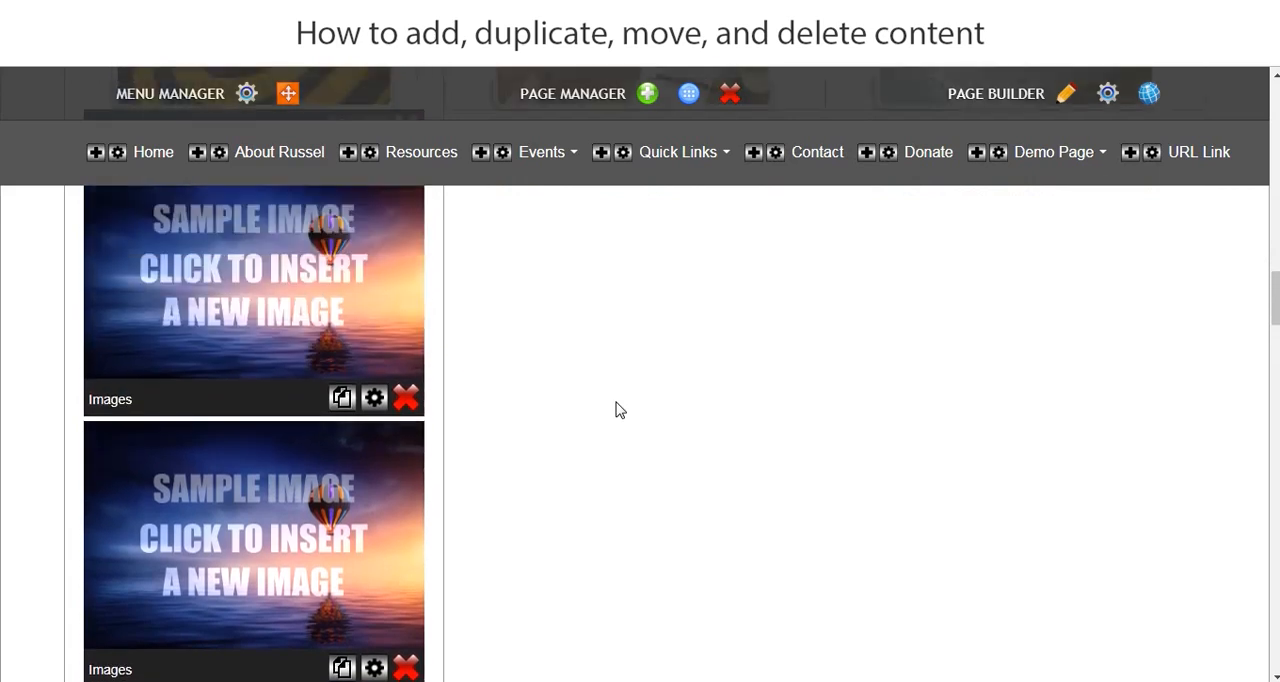
scroll(590, 432, up, 3)
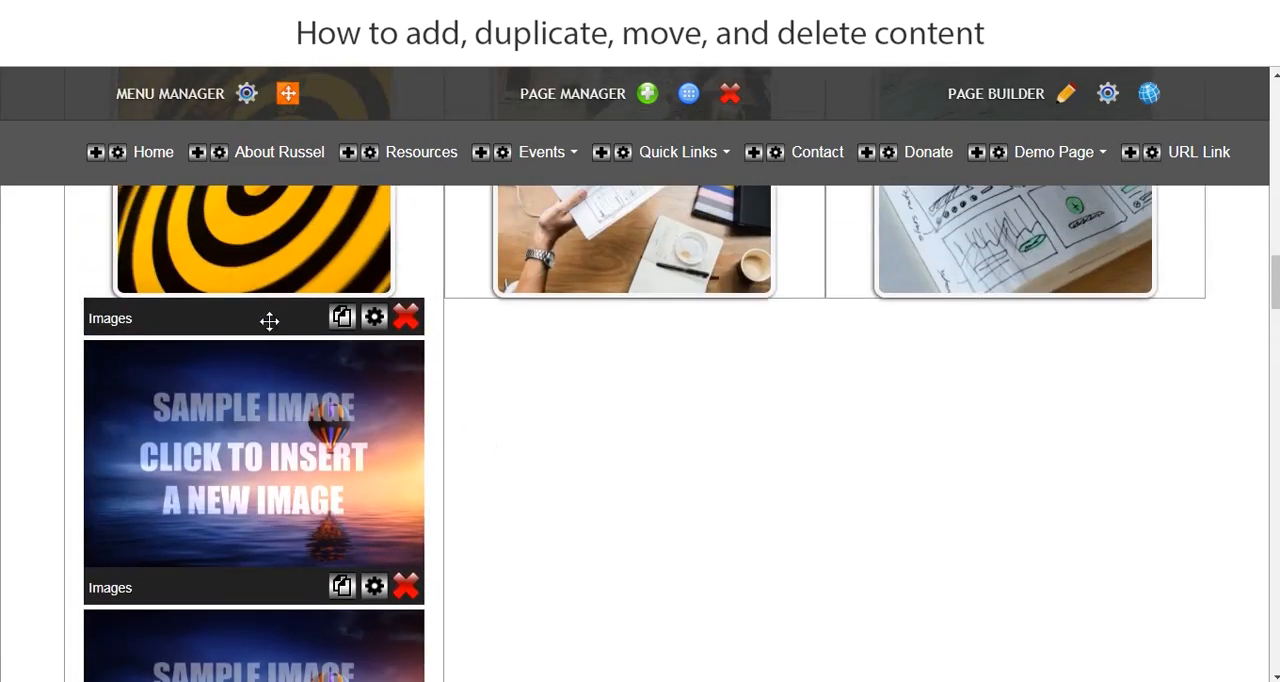
Move one Images copy into the middle column and another into the right column
drag(269, 320, 660, 326)
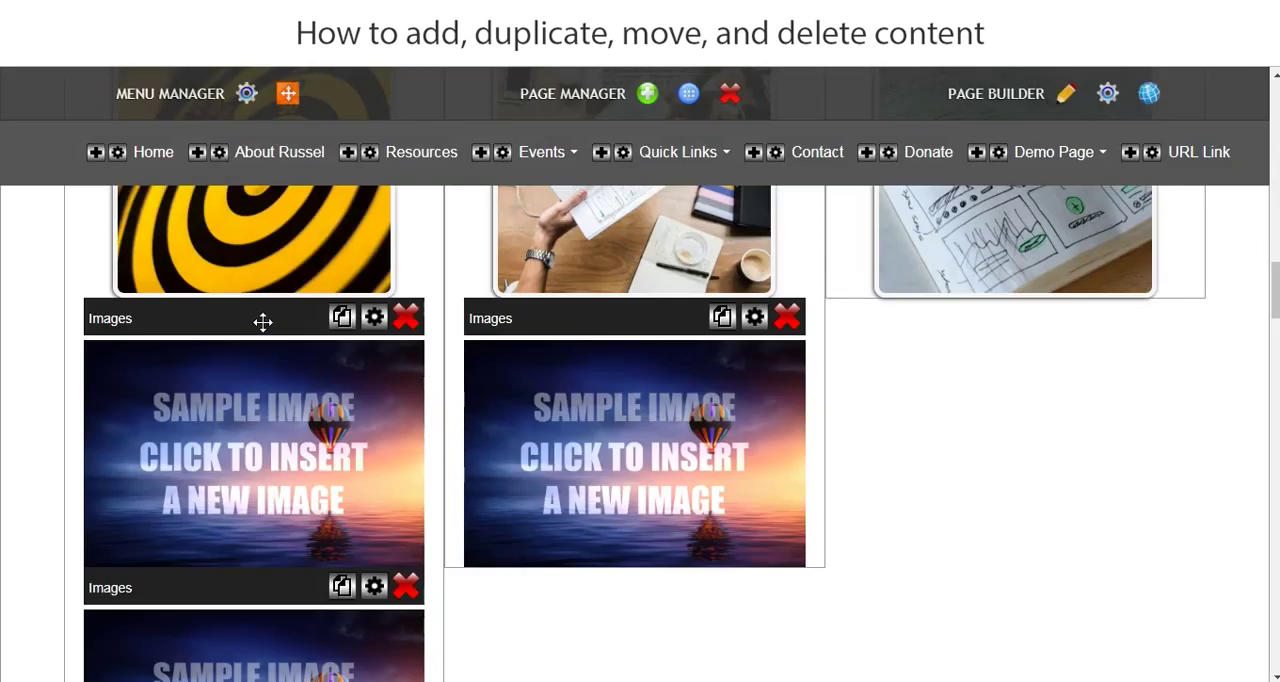
drag(263, 321, 1040, 322)
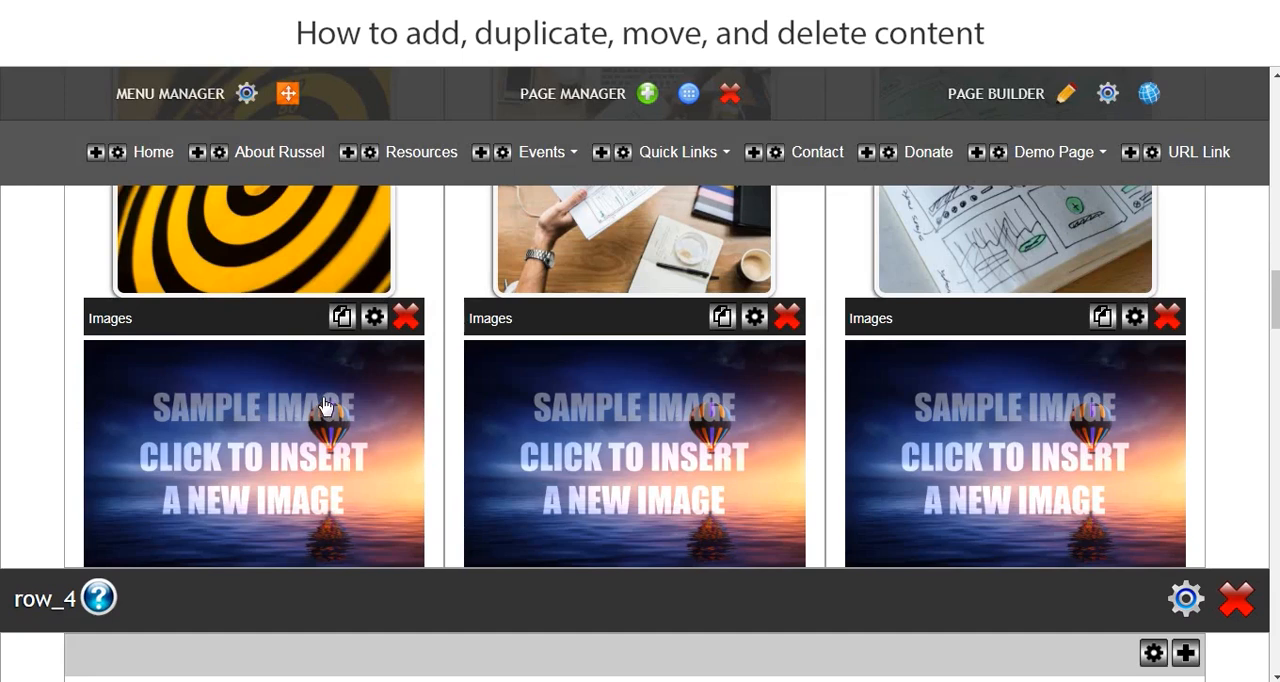
Delete the Images module from the left, middle and right columns, confirming each alert
click(410, 320)
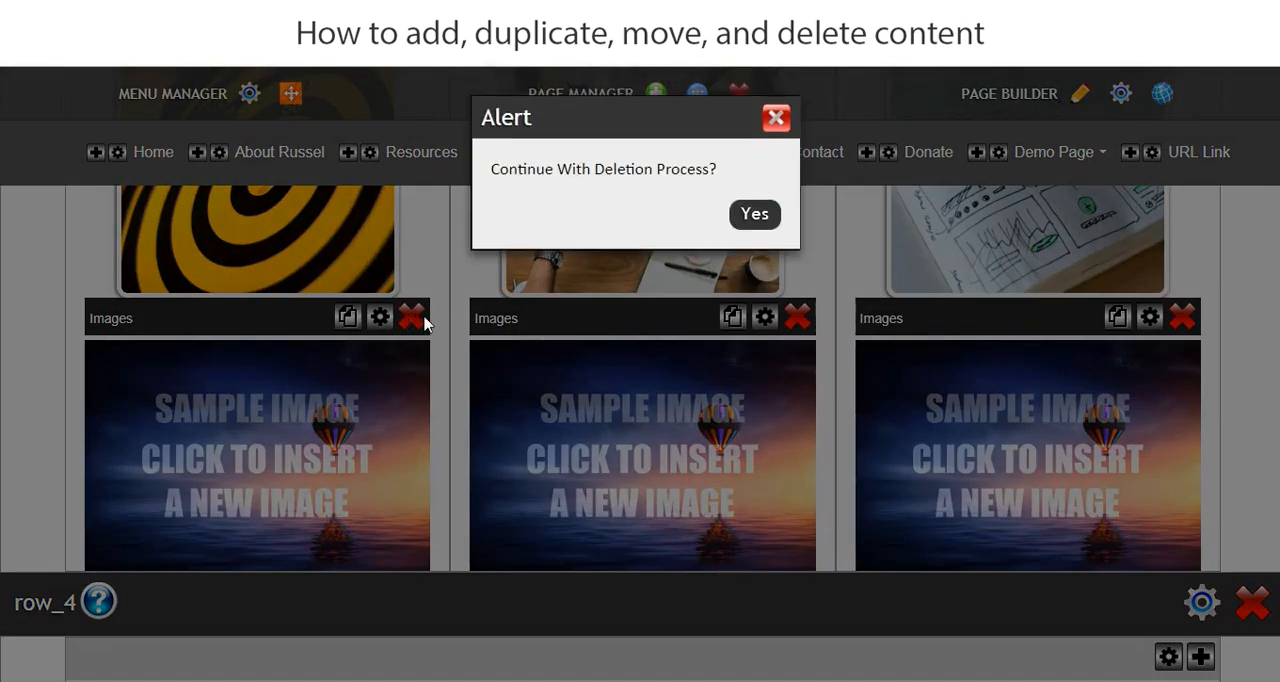
click(755, 214)
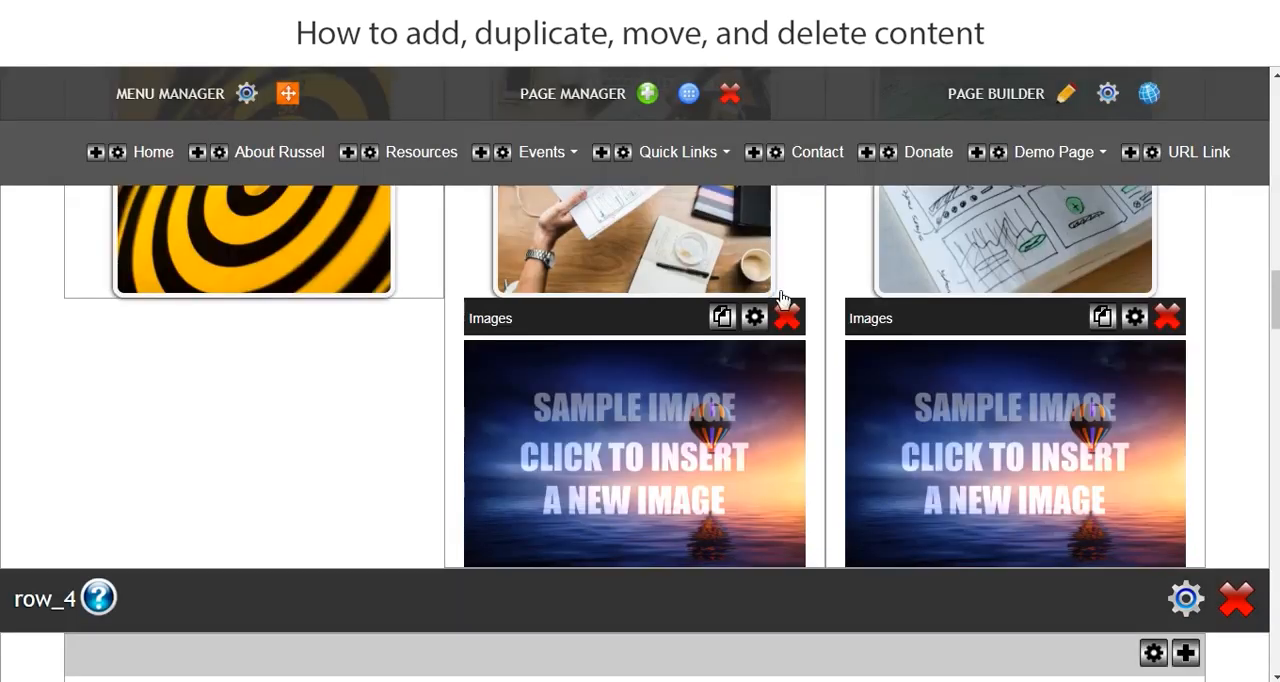
click(787, 318)
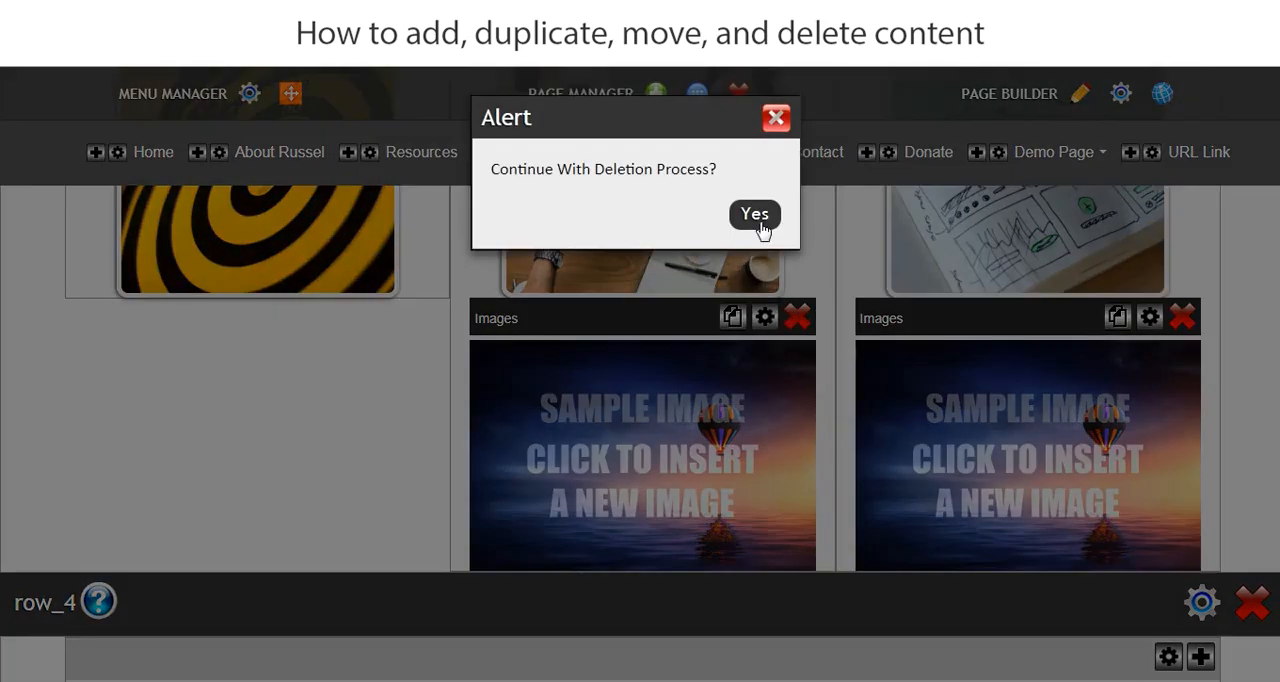
click(755, 214)
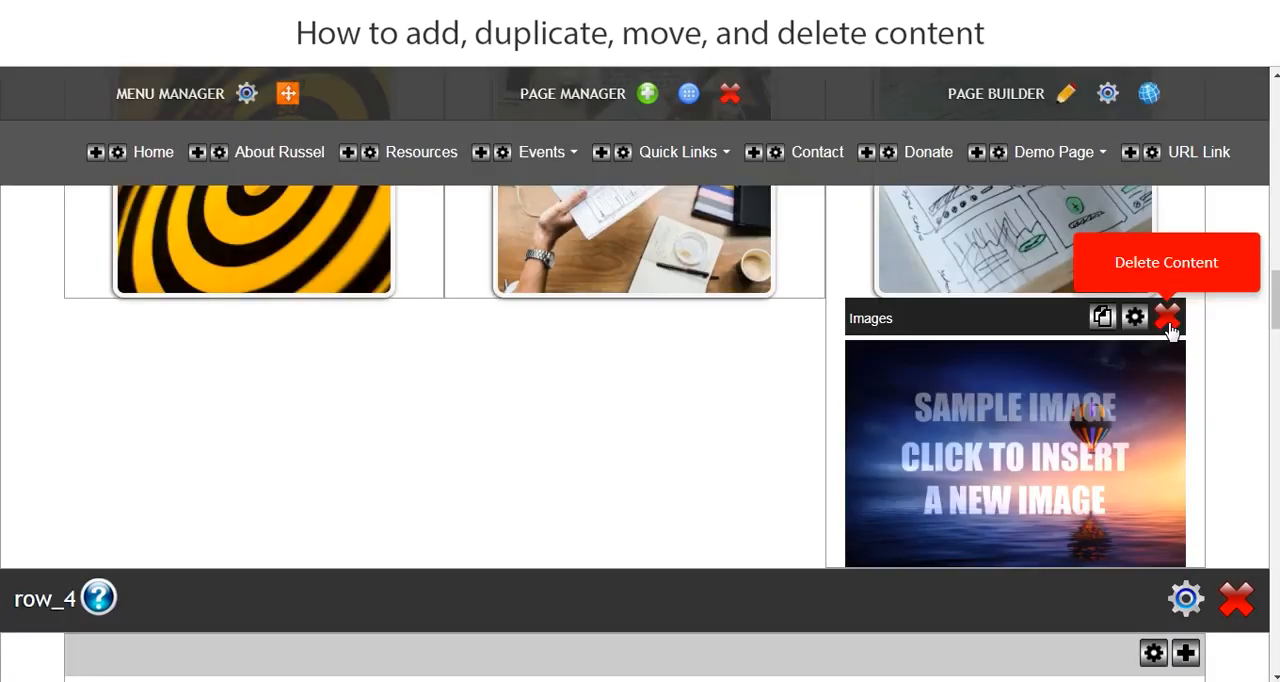
click(1168, 318)
click(755, 214)
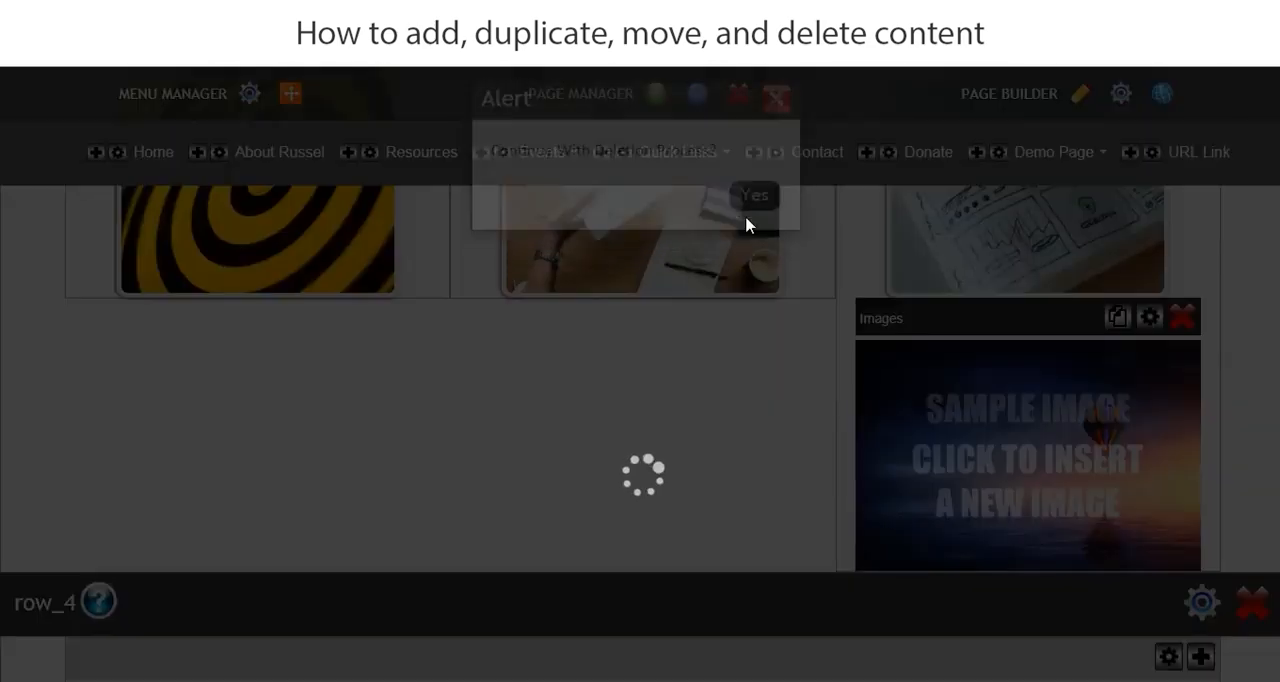